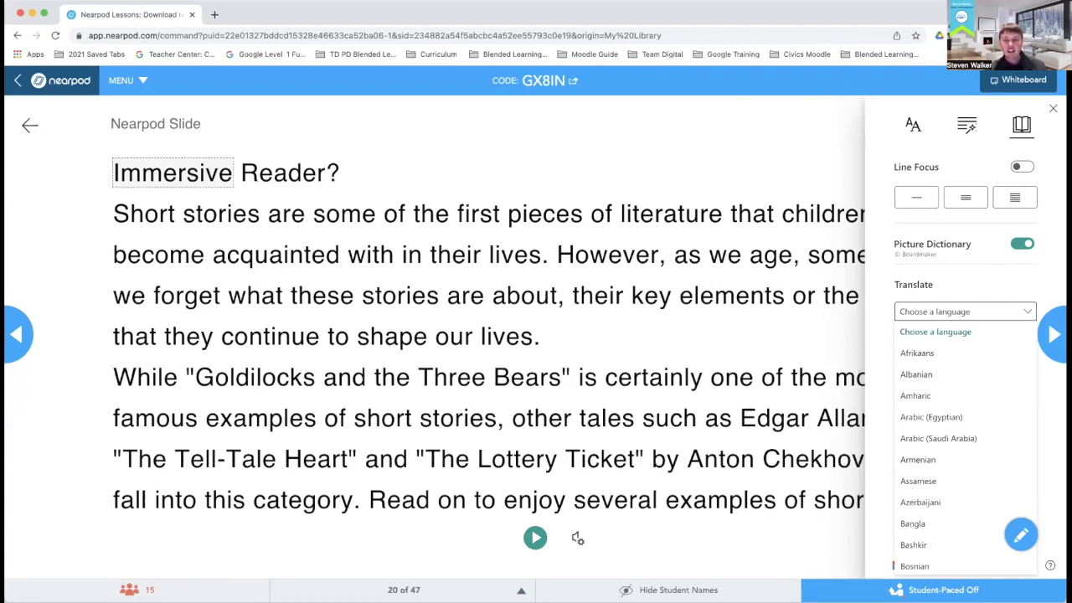
- Preview student-paced mode without enabling it, then hide student names on shared answers
{"action": "left_click", "coordinate": [938, 589]}
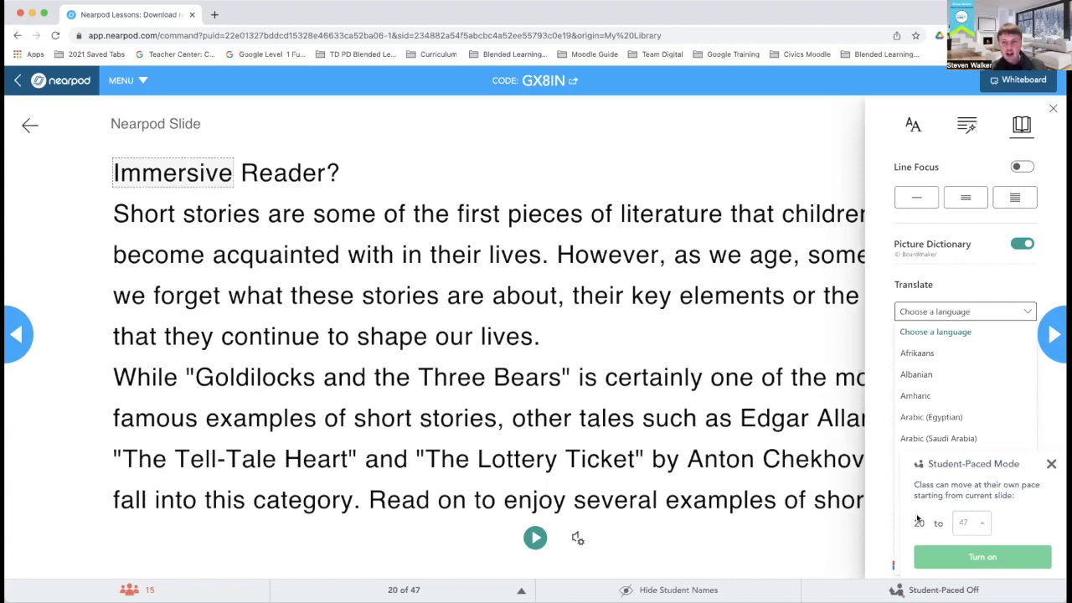
{"action": "left_click", "coordinate": [969, 524]}
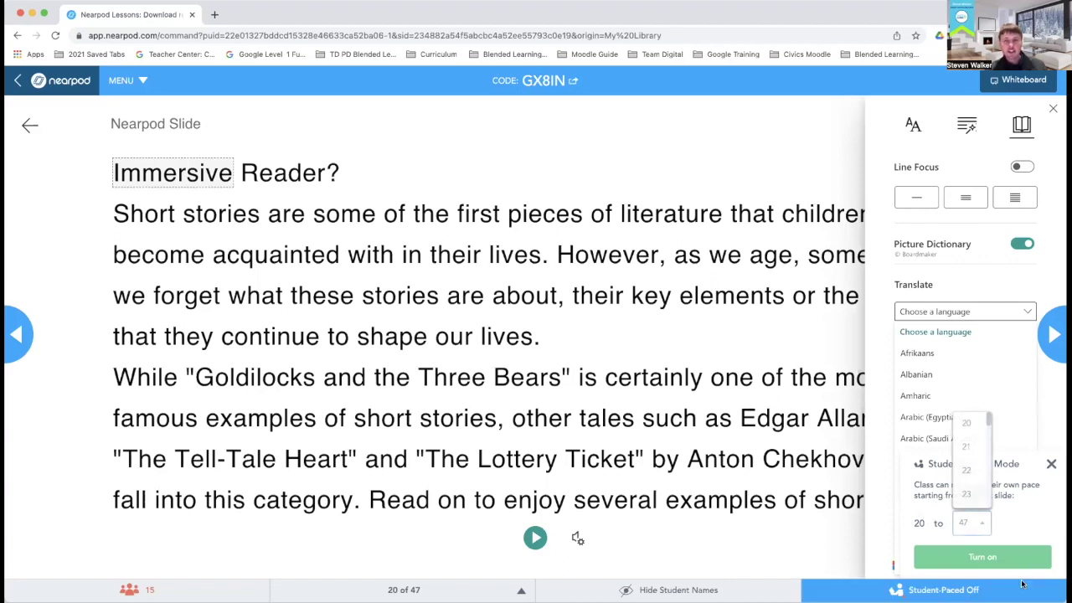
{"action": "left_click", "coordinate": [1046, 519]}
{"action": "left_click", "coordinate": [1050, 465]}
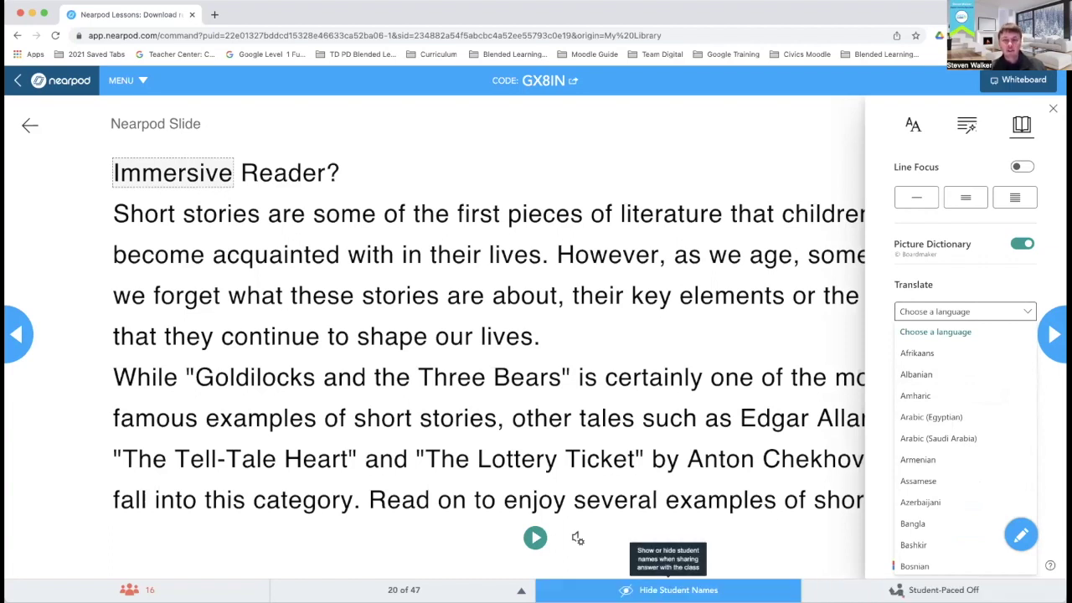
{"action": "left_click", "coordinate": [669, 590]}
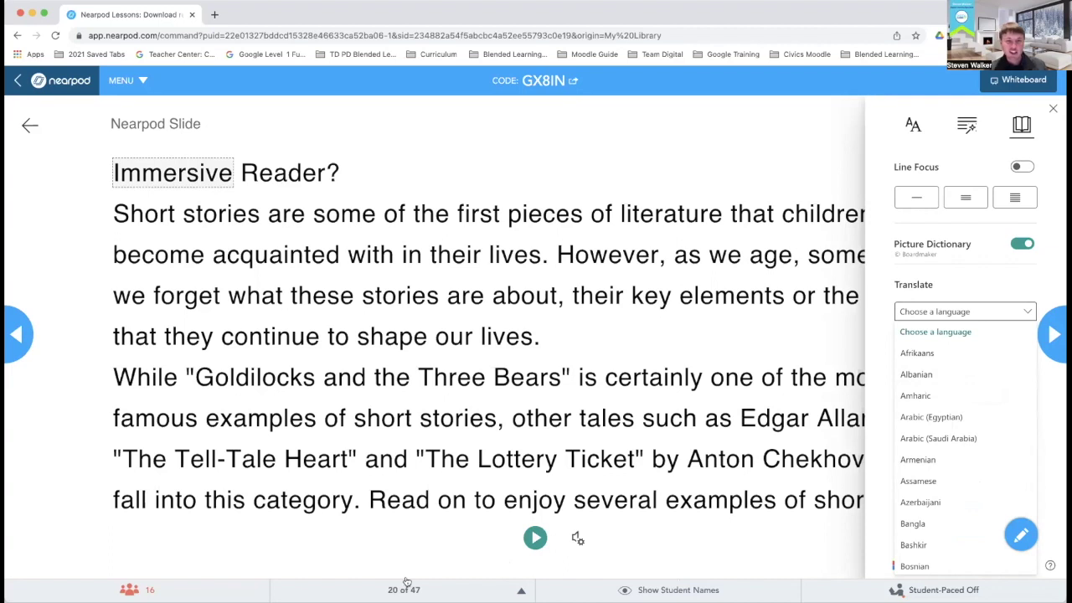
- Return to slide 19, the Draw It balloon-charge question with students' drawings
{"action": "left_click", "coordinate": [449, 583]}
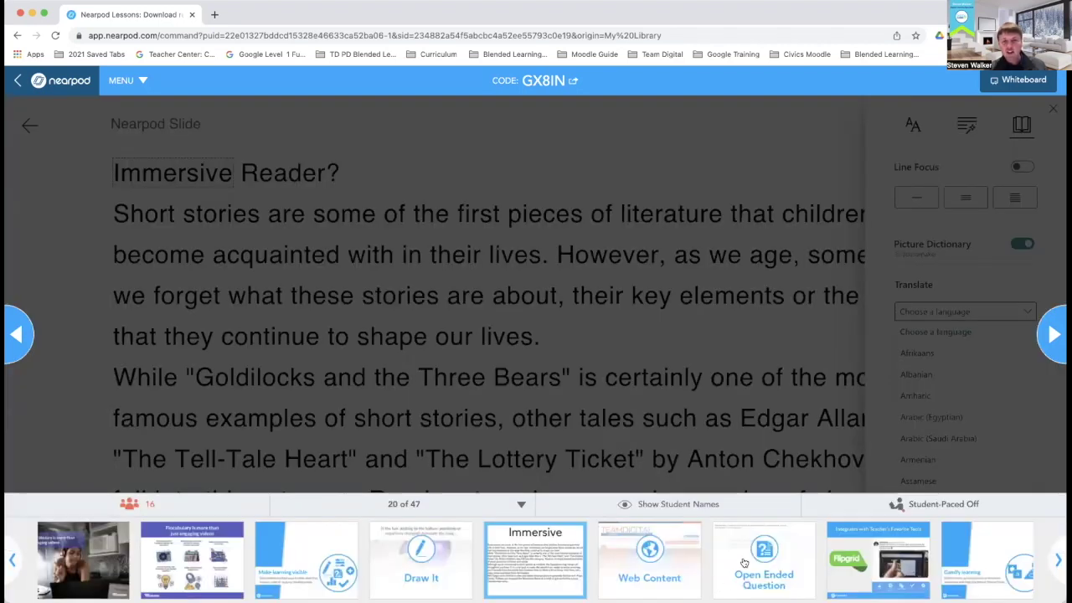
{"action": "left_click", "coordinate": [409, 323]}
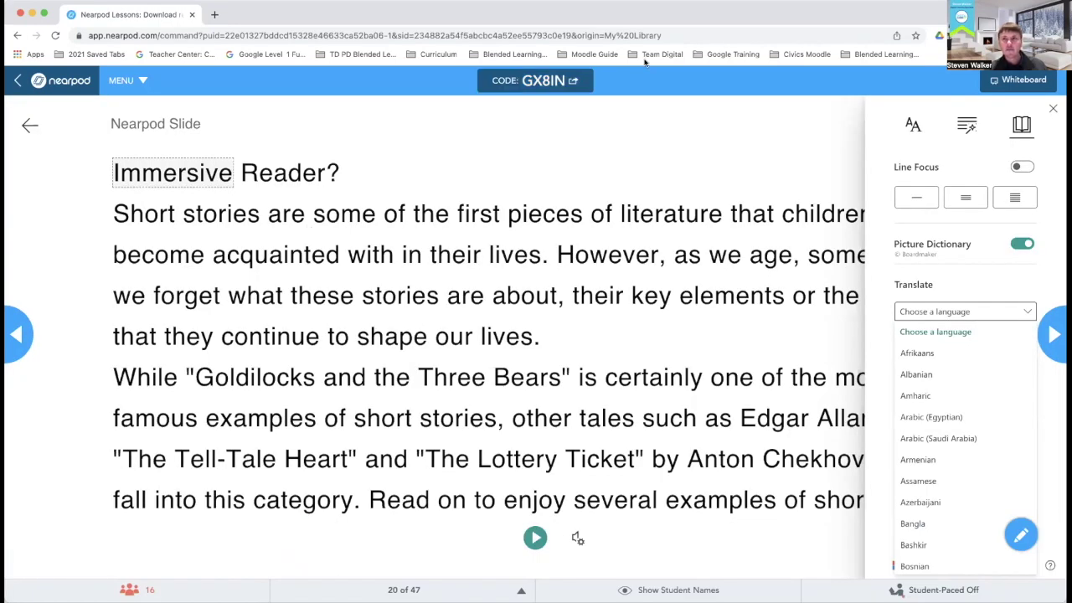
{"action": "left_click", "coordinate": [18, 336]}
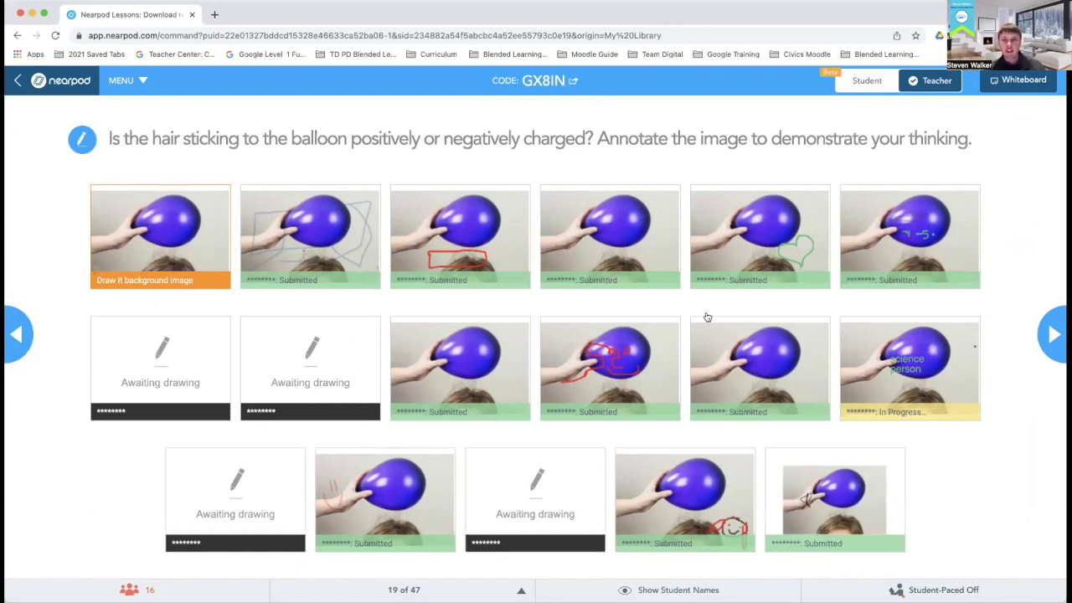
- Enlarge the science person and red-annotated balloon drawings, then move back to slide 18
{"action": "left_click", "coordinate": [882, 382]}
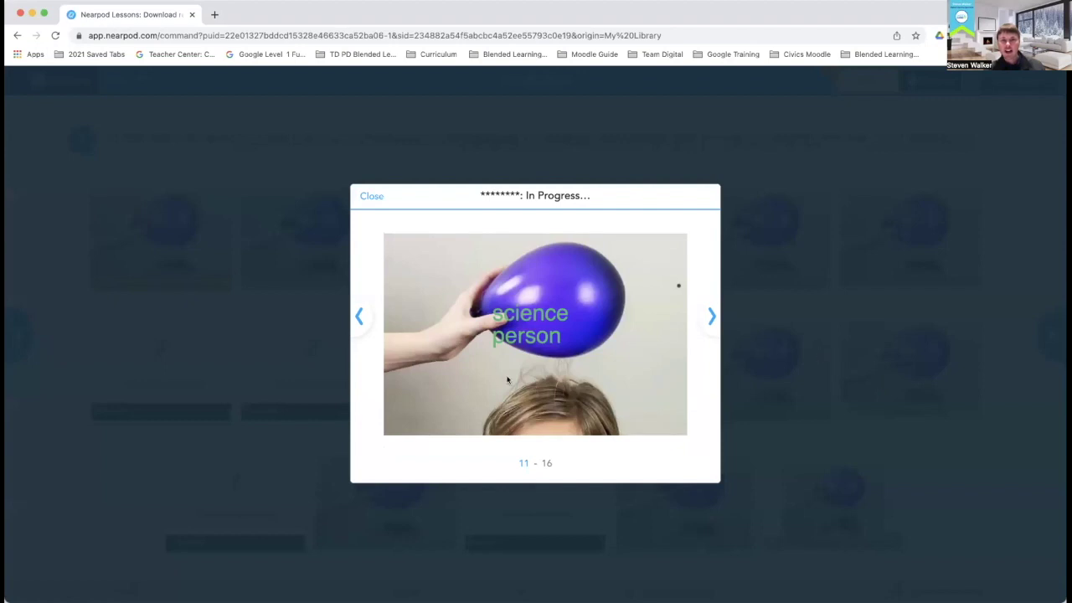
{"action": "left_click", "coordinate": [371, 198]}
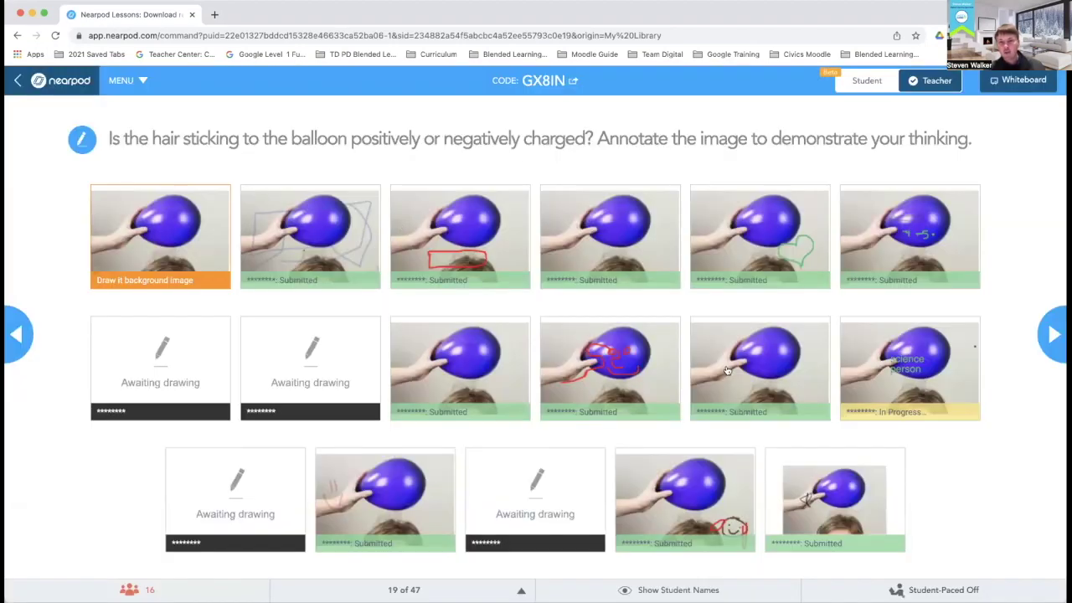
{"action": "left_click", "coordinate": [584, 355]}
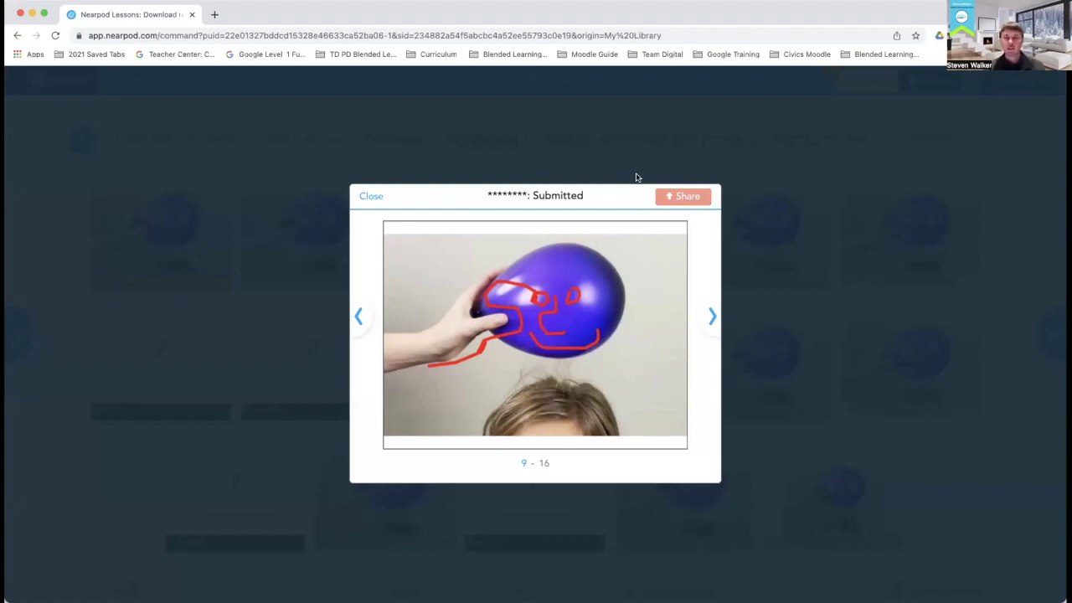
{"action": "left_click", "coordinate": [370, 197]}
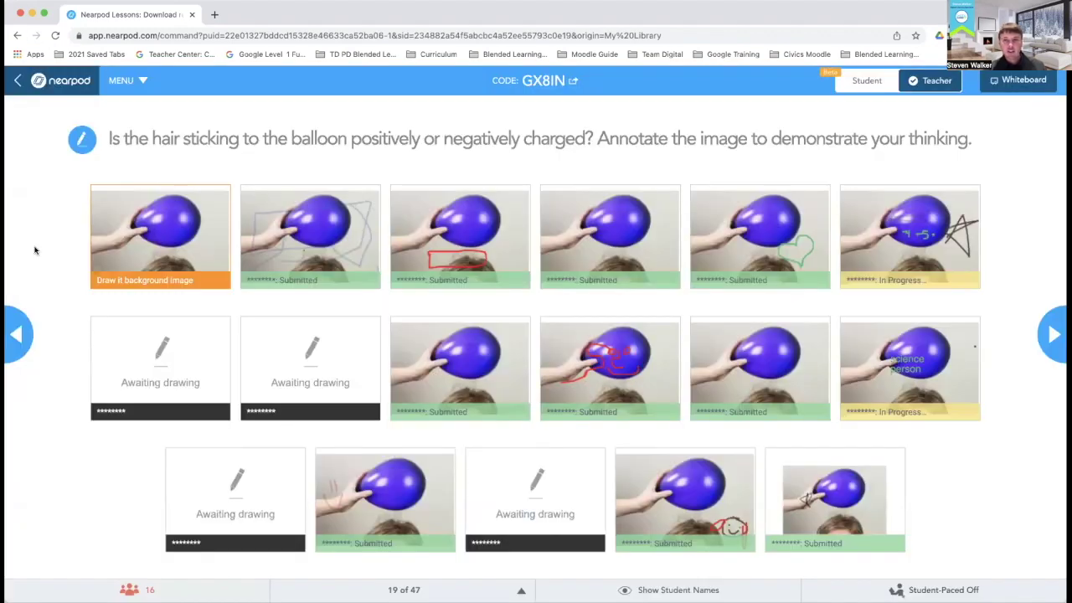
{"action": "left_click", "coordinate": [18, 335]}
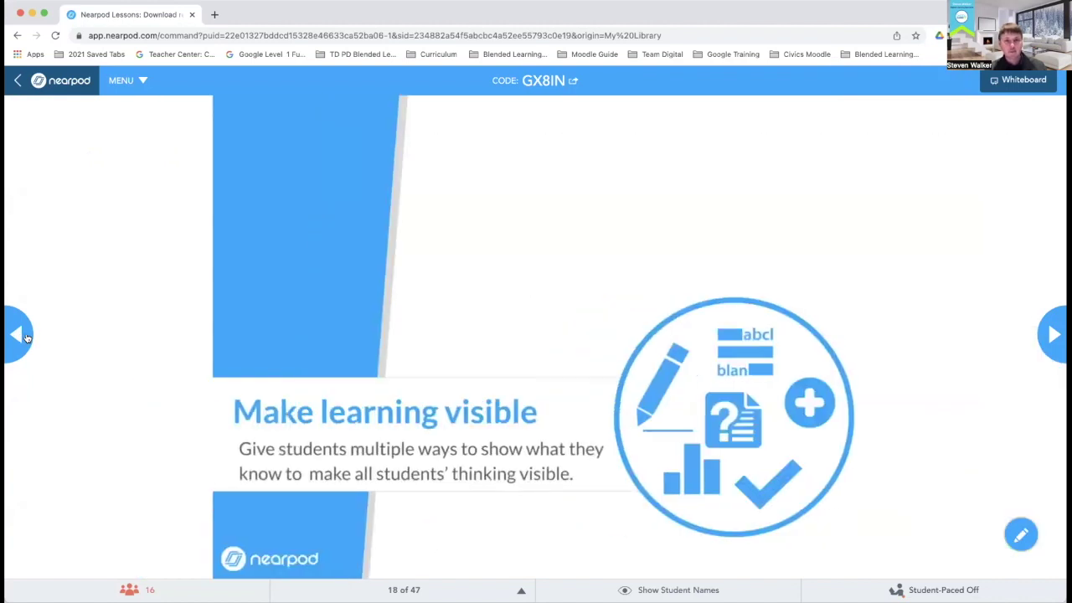
- Go back to slide 15 and play the Static Electricity video on this device only
{"action": "left_click", "coordinate": [18, 335]}
{"action": "left_click", "coordinate": [20, 335]}
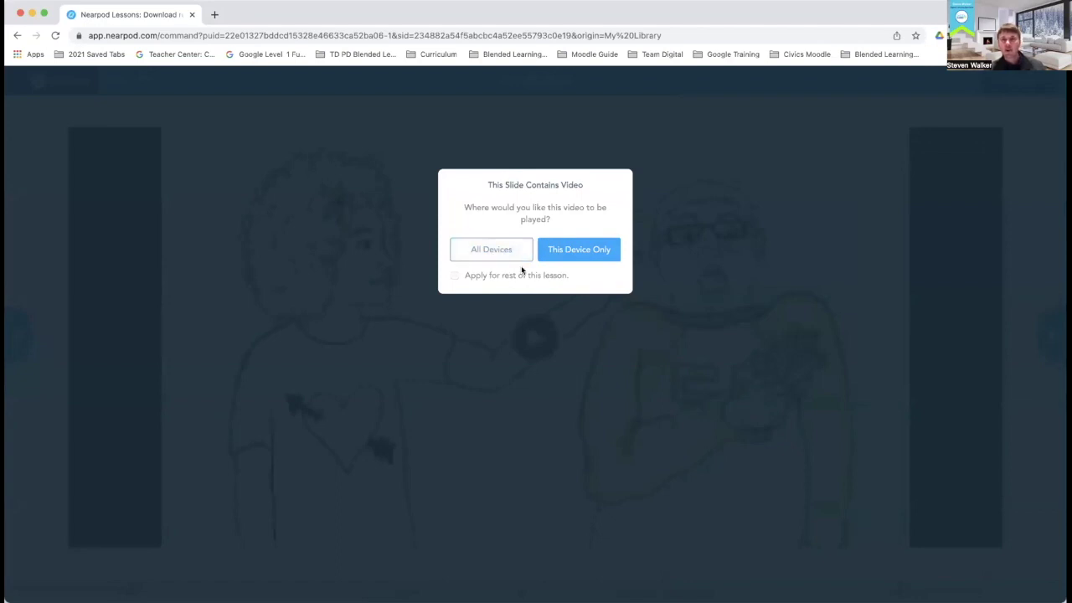
{"action": "left_click", "coordinate": [583, 252]}
{"action": "key", "text": "Right"}
{"action": "left_click", "coordinate": [13, 336]}
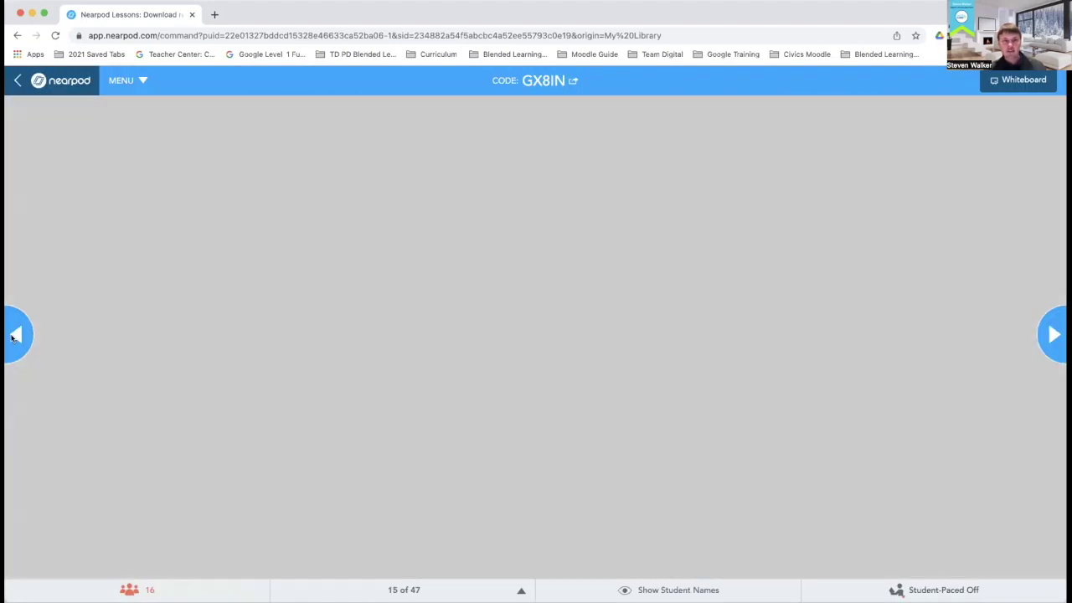
{"action": "left_click", "coordinate": [577, 249]}
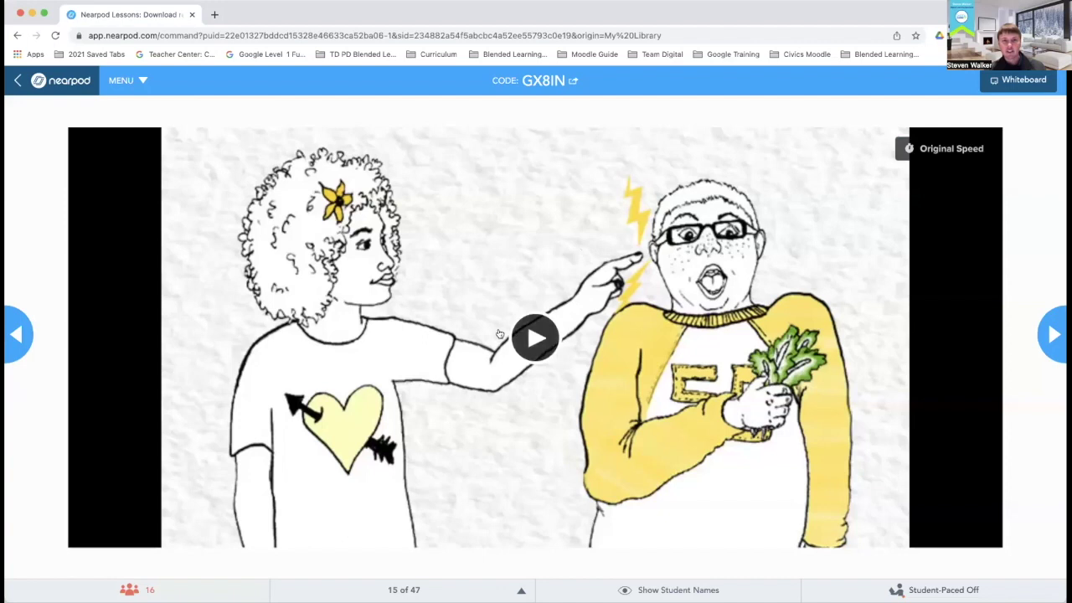
{"action": "left_click", "coordinate": [533, 337]}
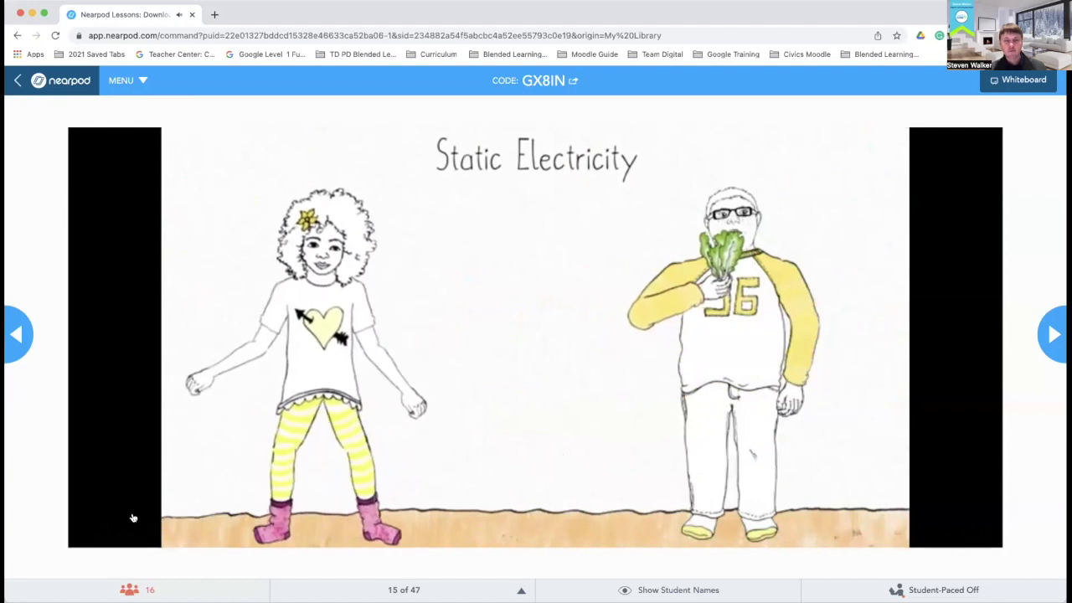
- Pause the video and step back to slide 13, Increase joy & engagement
{"action": "mouse_move", "coordinate": [82, 536]}
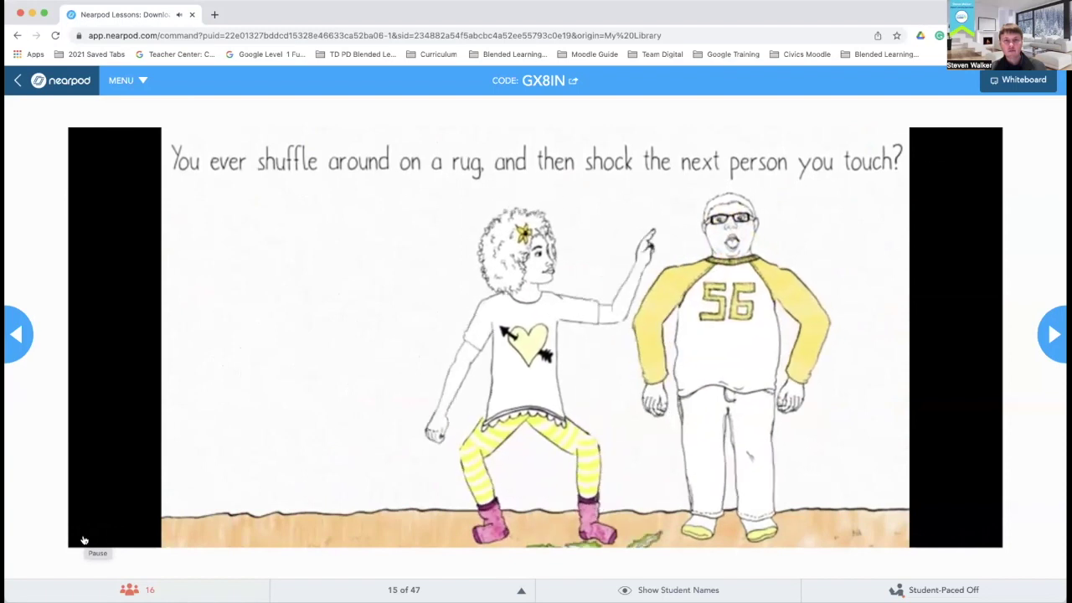
{"action": "left_click", "coordinate": [83, 540]}
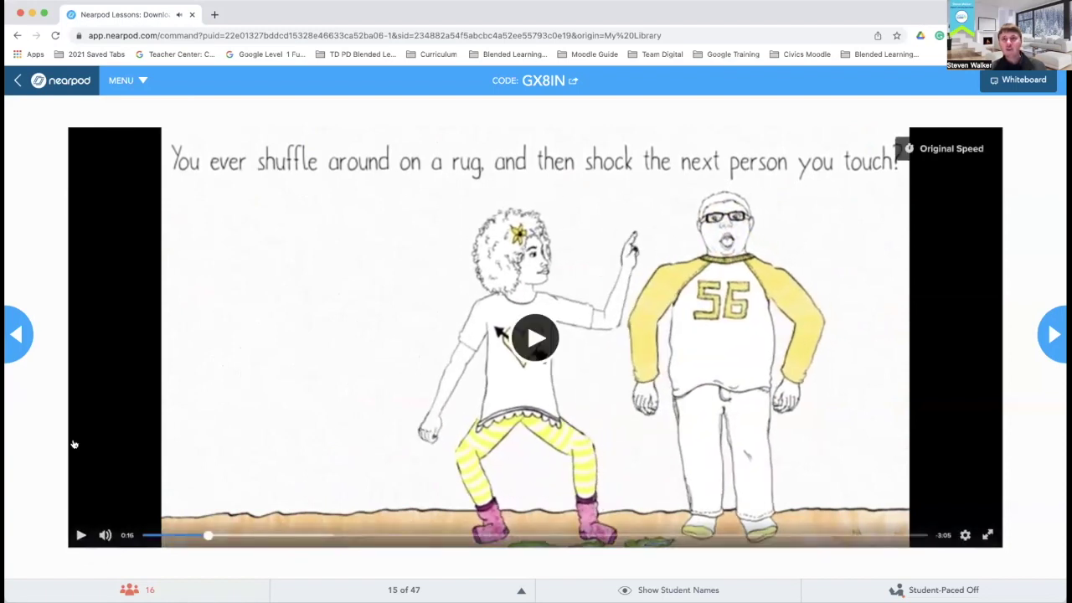
{"action": "left_click", "coordinate": [15, 336]}
{"action": "left_click", "coordinate": [15, 336]}
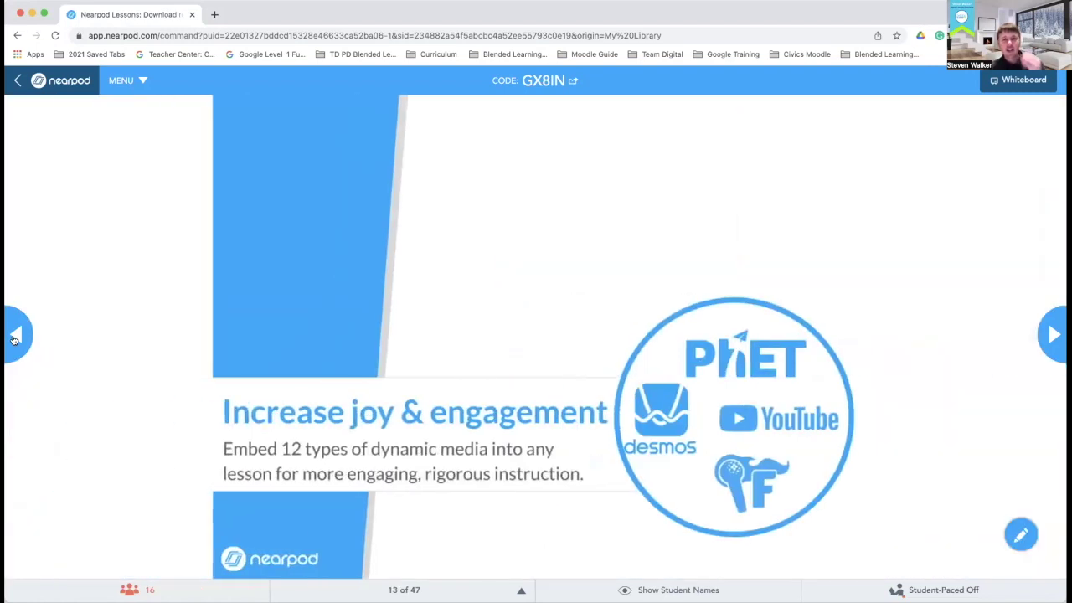
- Step back to slide 8, playing vocabulary audio on all devices, then jump to slide 4
{"action": "left_click", "coordinate": [15, 335]}
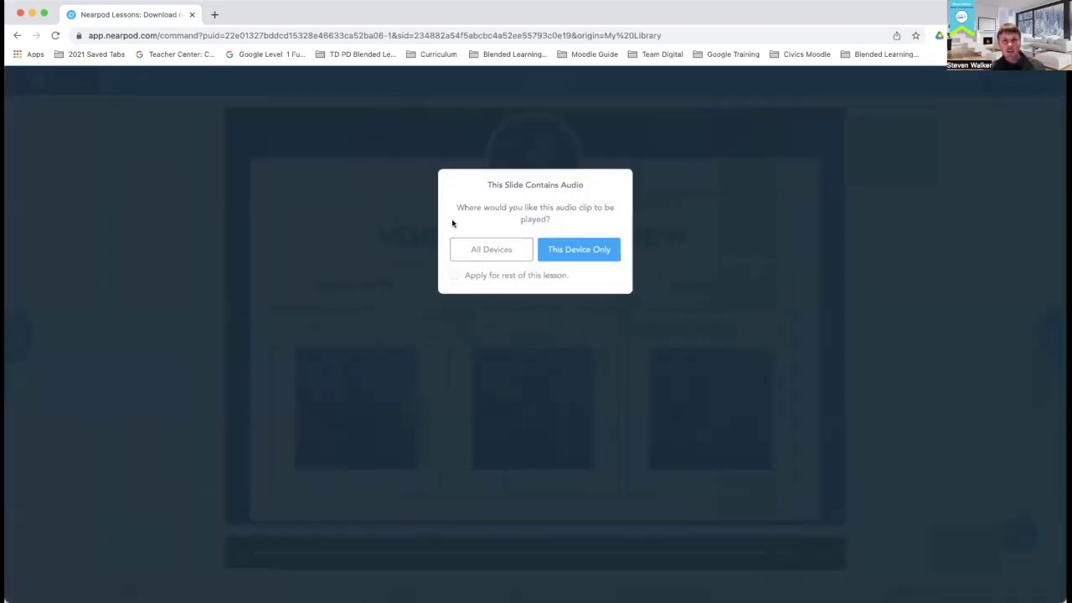
{"action": "left_click", "coordinate": [478, 249]}
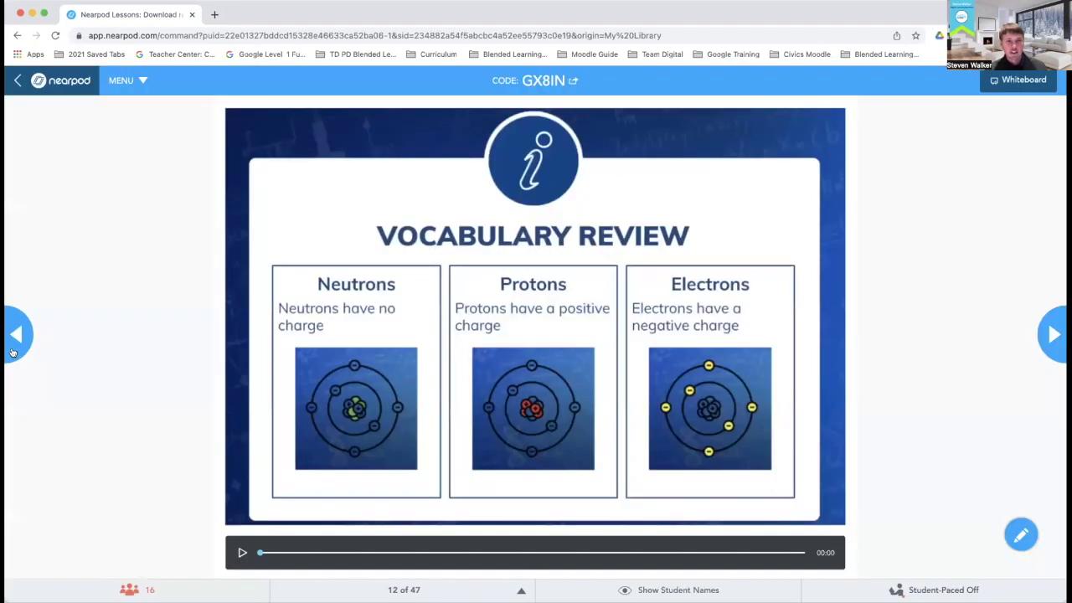
{"action": "left_click", "coordinate": [13, 353]}
{"action": "left_click", "coordinate": [14, 352]}
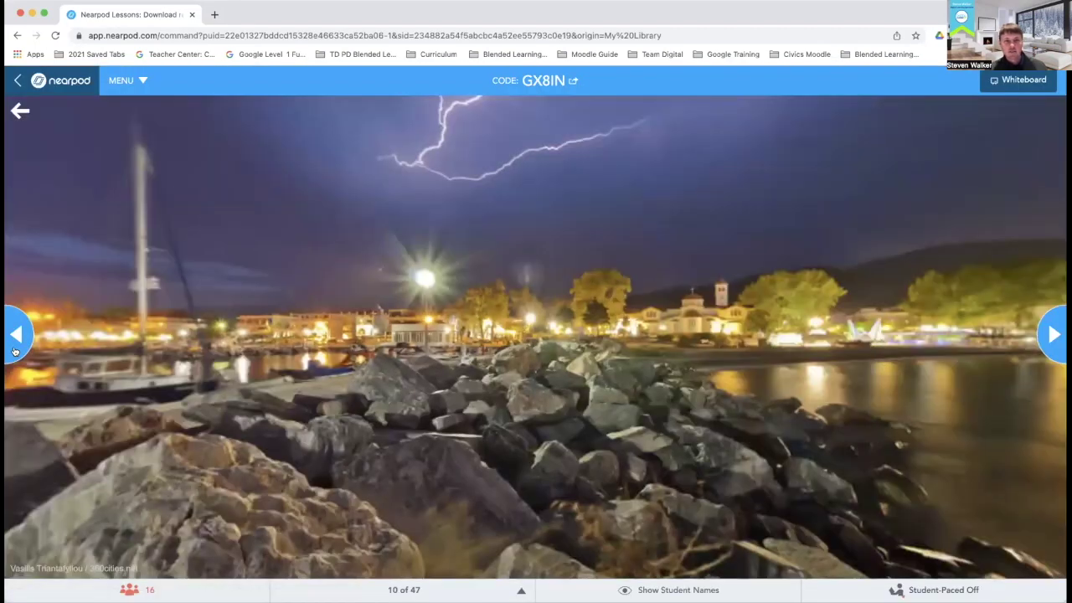
{"action": "left_click", "coordinate": [14, 351]}
{"action": "left_click", "coordinate": [14, 351]}
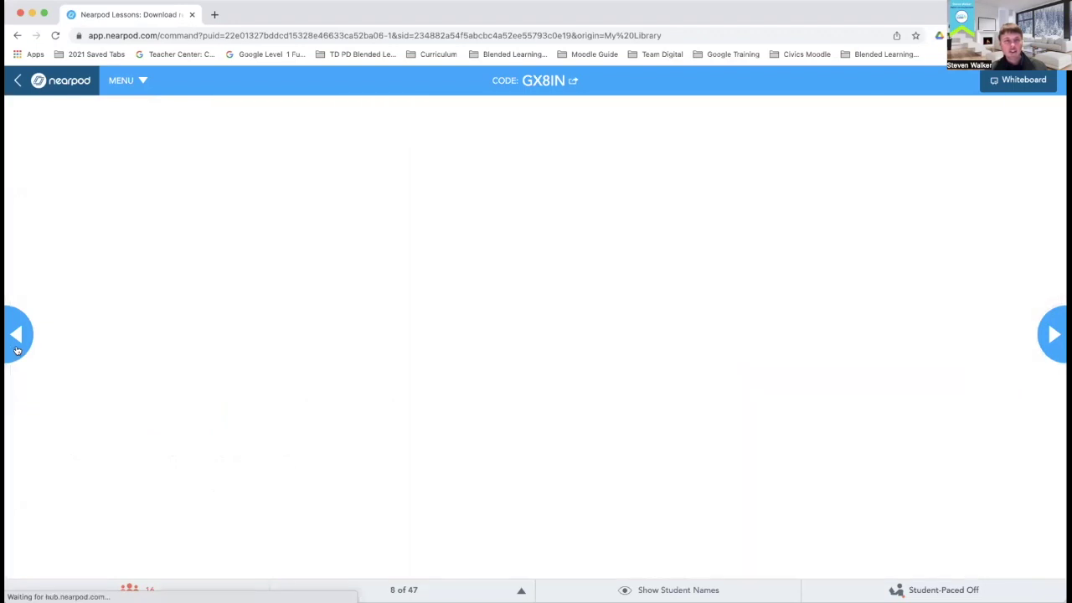
{"action": "left_click", "coordinate": [465, 586]}
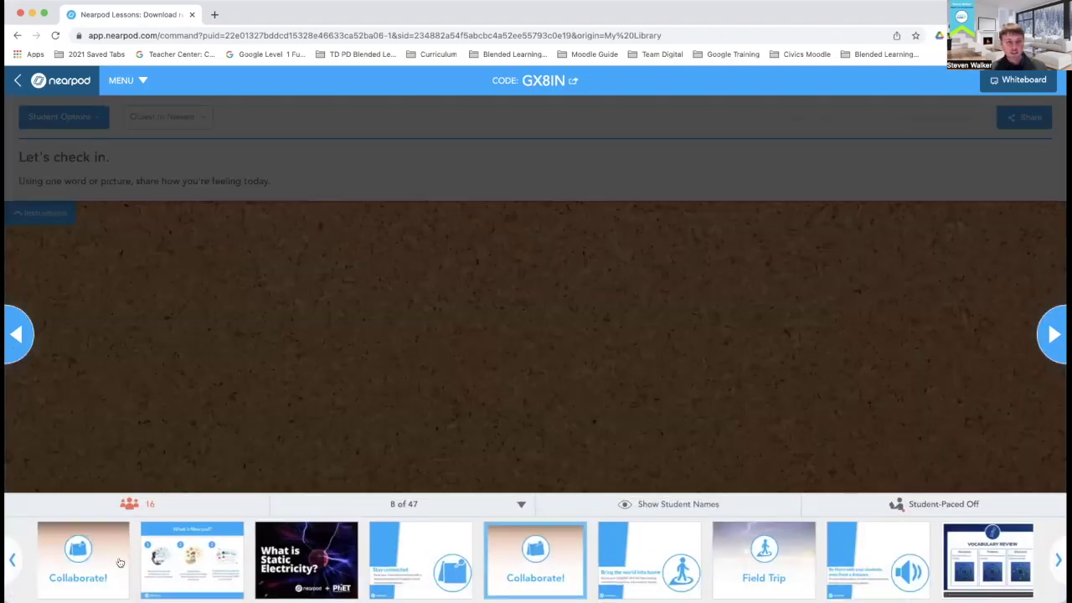
{"action": "left_click_drag", "start_coordinate": [83, 559], "coordinate": [238, 385]}
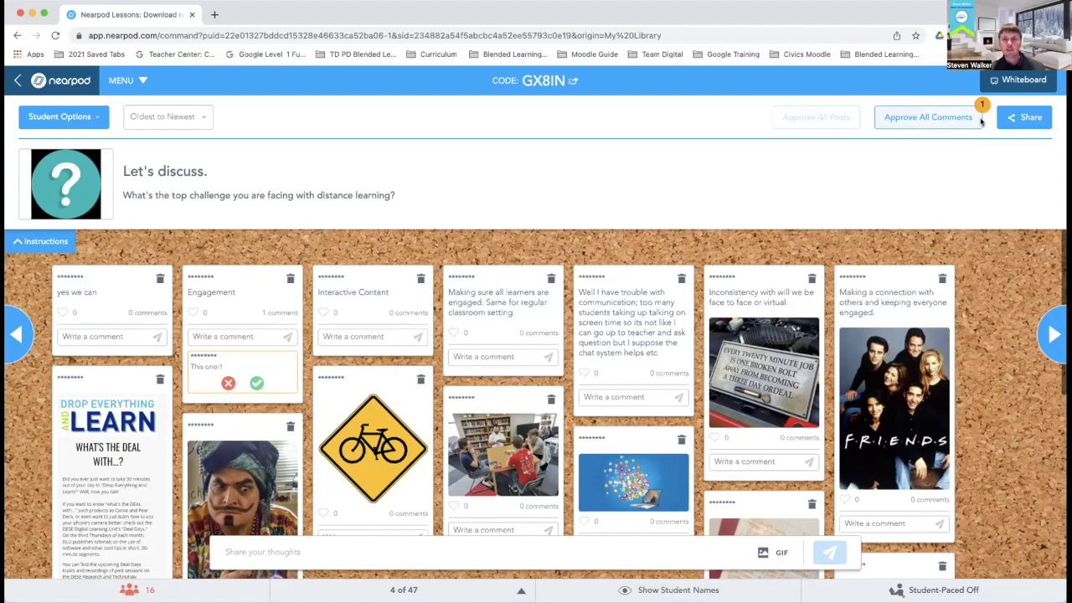
- Approve the pending This one!! comment and review the Collaborate board's Student Options
{"action": "left_click", "coordinate": [919, 117]}
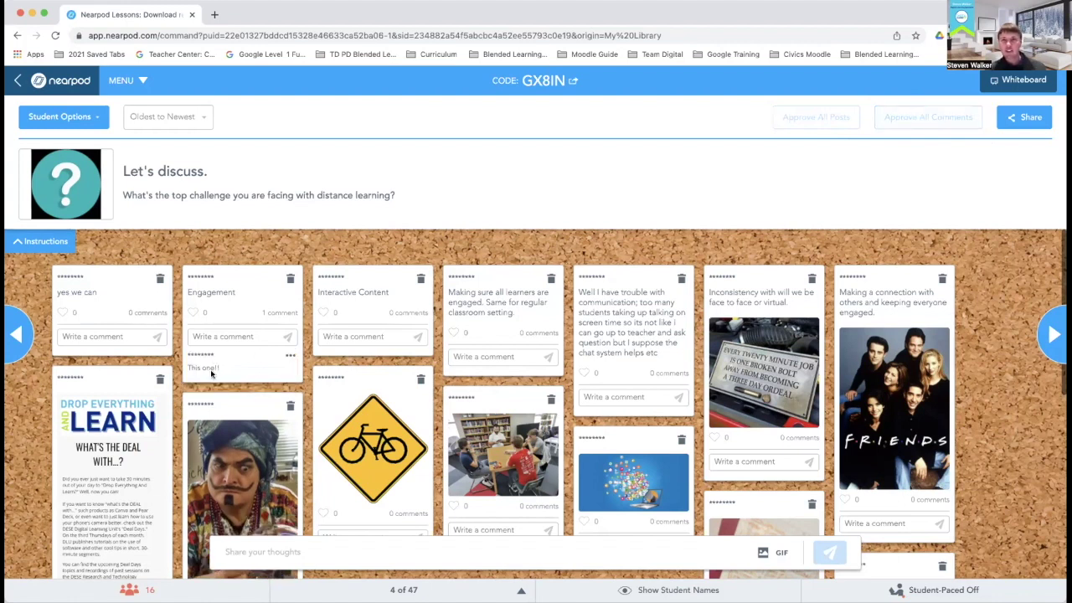
{"action": "left_click", "coordinate": [93, 120]}
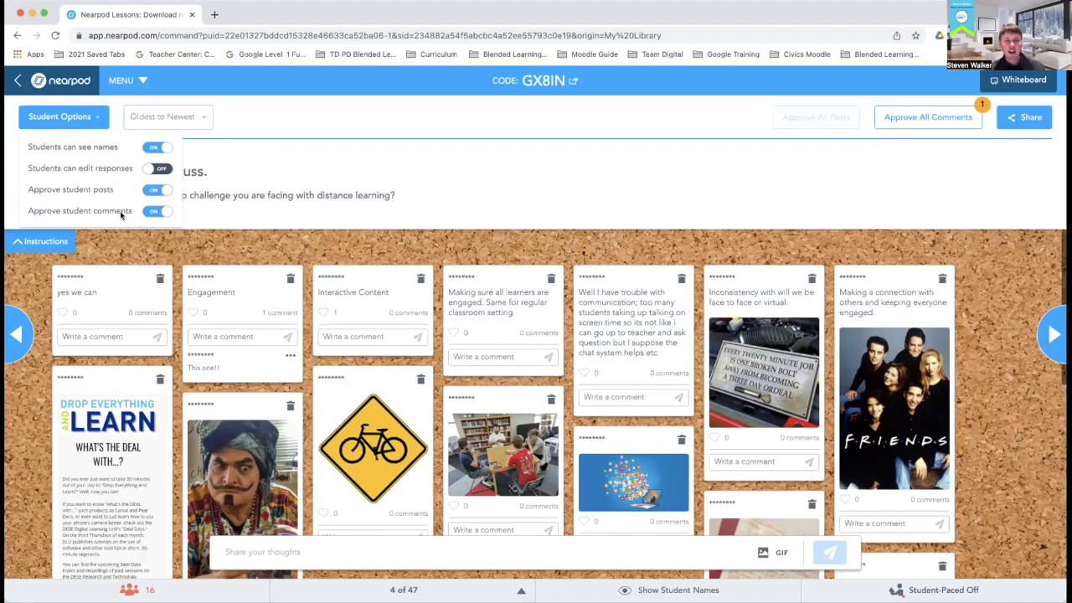
{"action": "left_click", "coordinate": [397, 186]}
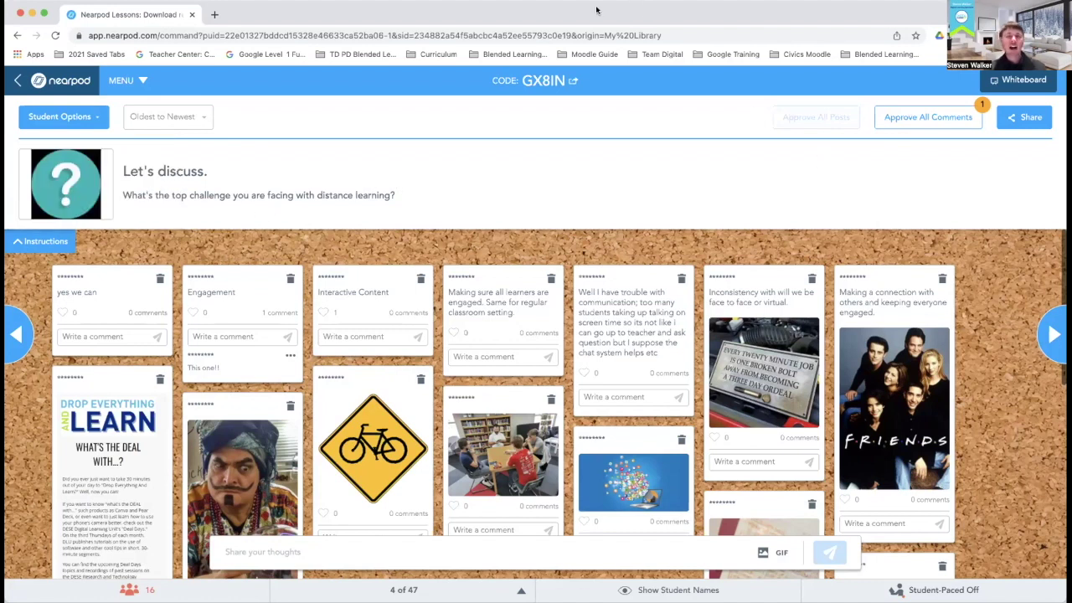